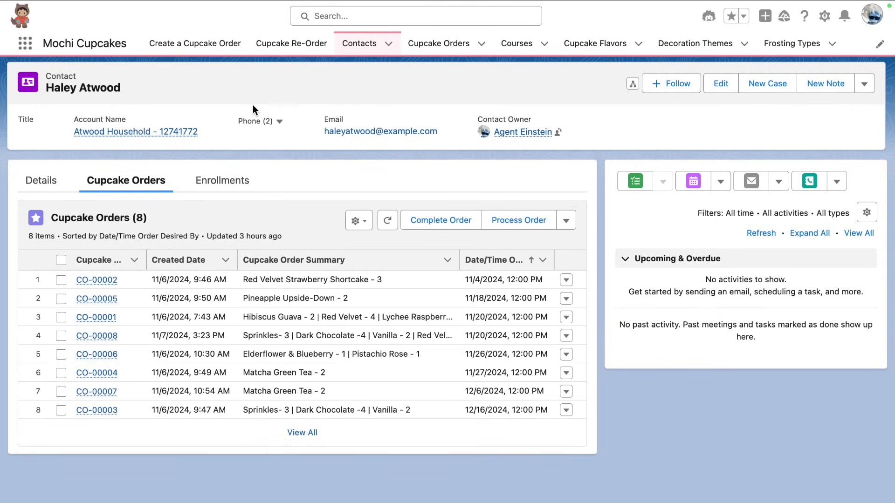
In the Service Agent, open the Order & Class Recommendations topic's configuration and list its seven assigned actions.
mouse_move(223, 8)
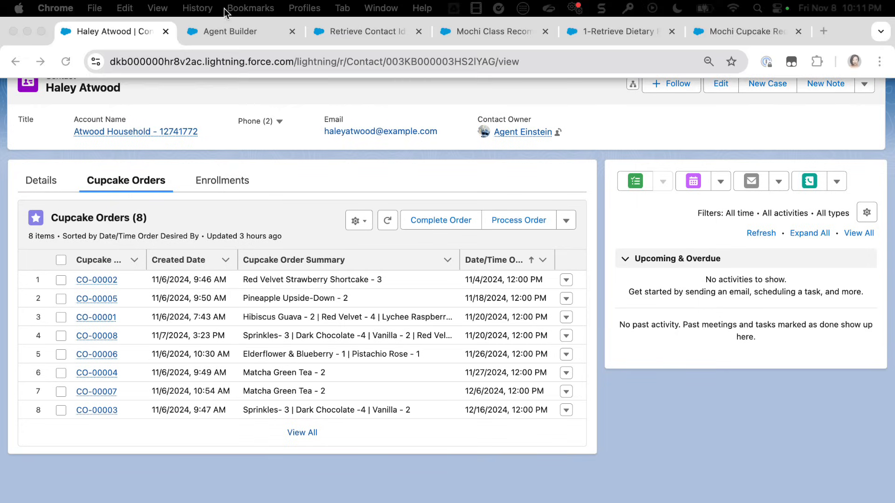
left_click(224, 29)
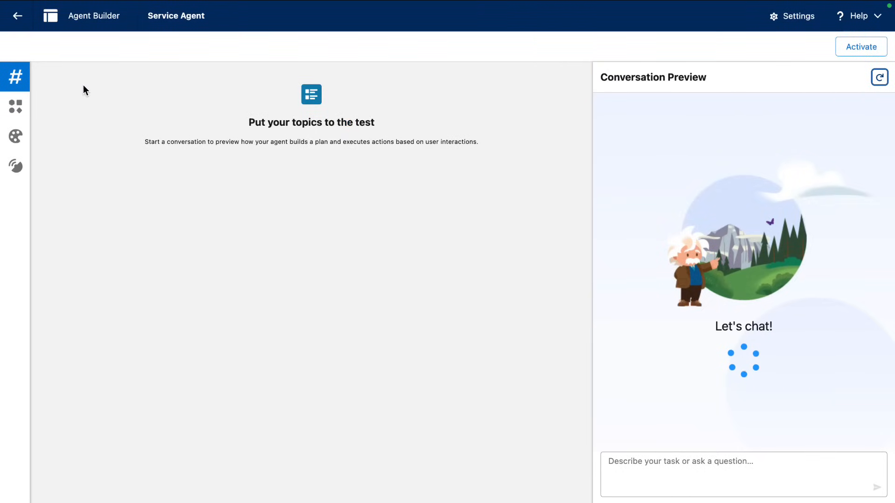
left_click(16, 81)
left_click(65, 109)
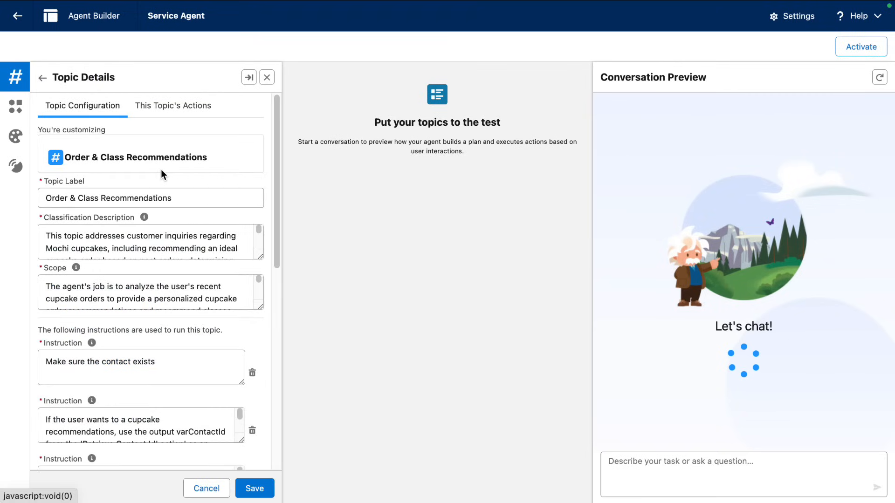
left_click(180, 109)
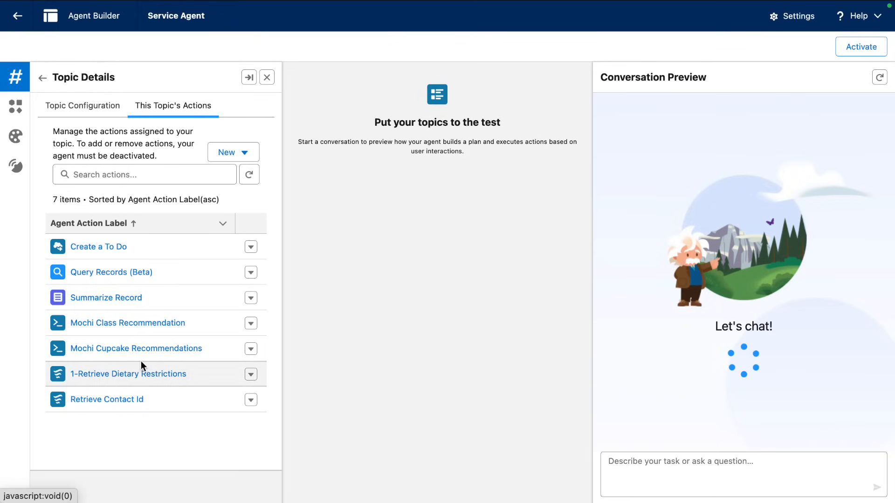
Ask the agent to recommend classes from the named contact's past enrollments, then review the plan trace.
left_click(135, 391)
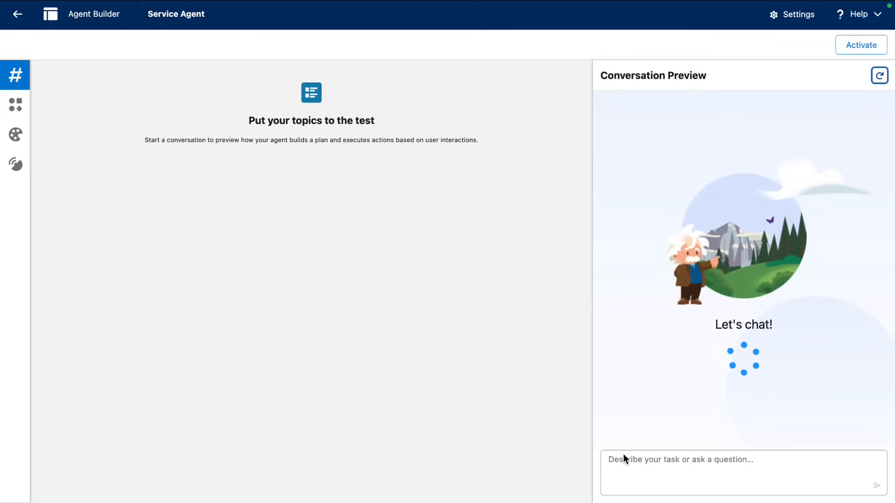
key("F5")
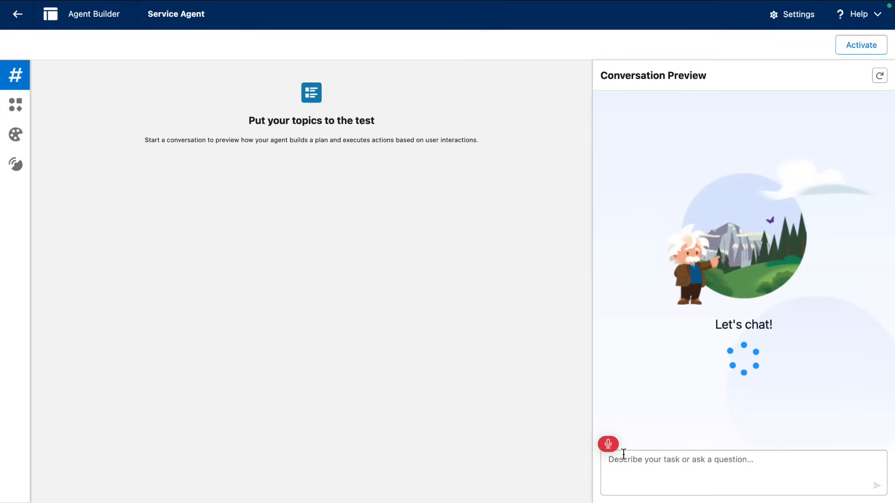
type("recommend classes based on")
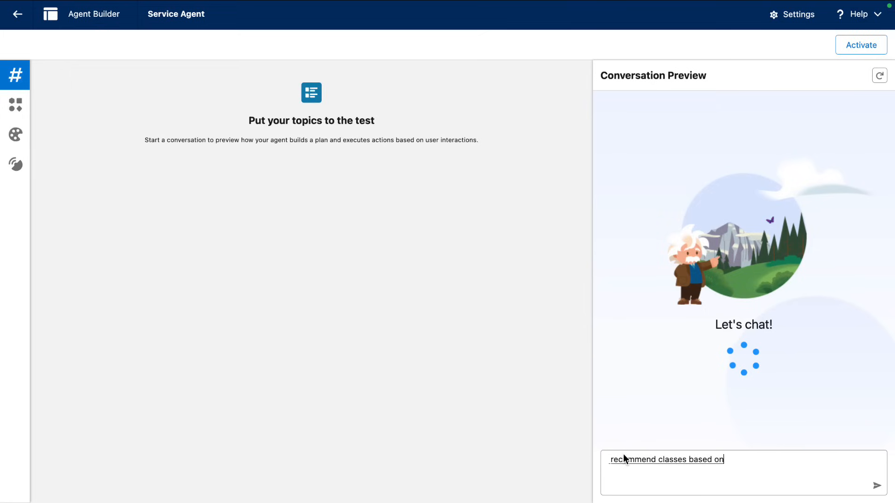
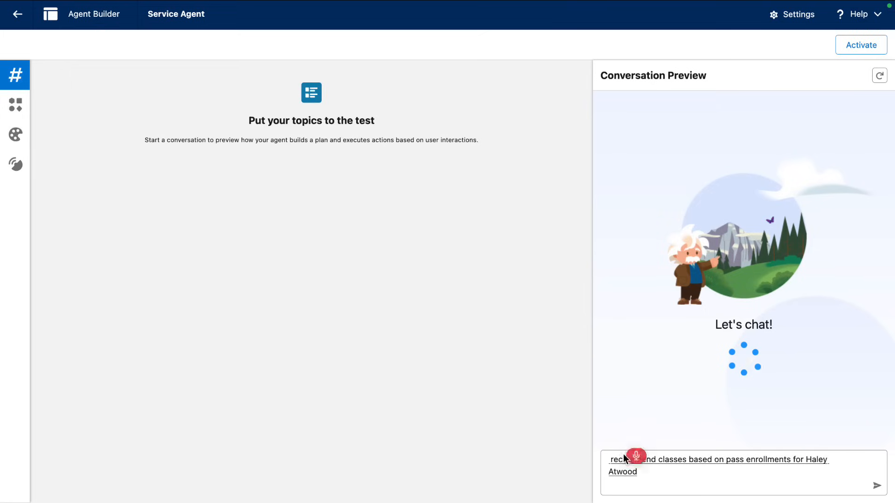
key("Return")
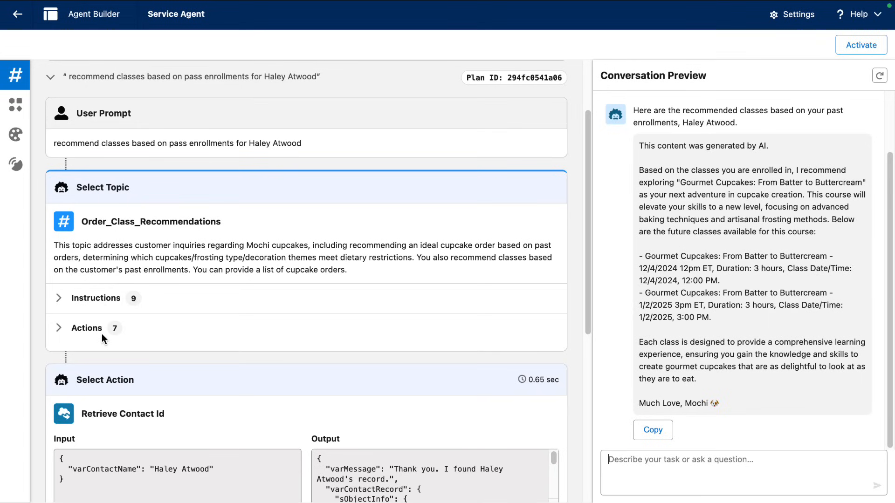
scroll(101, 333, "down", 4)
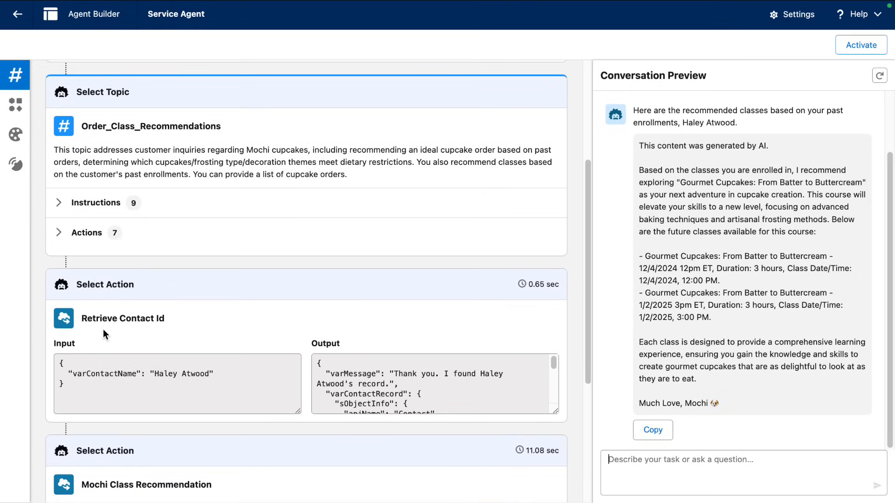
scroll(104, 329, "down", 8)
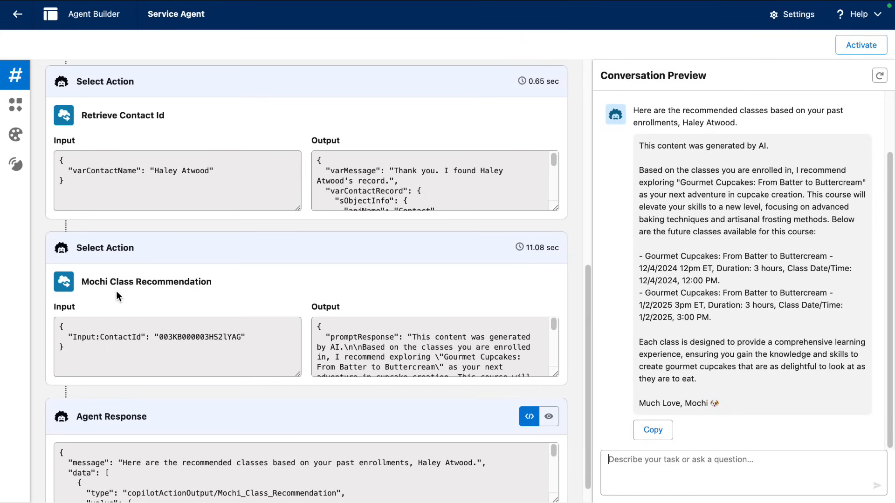
Switch to the Retrieve Contact Id flow's browser tab.
mouse_move(315, 5)
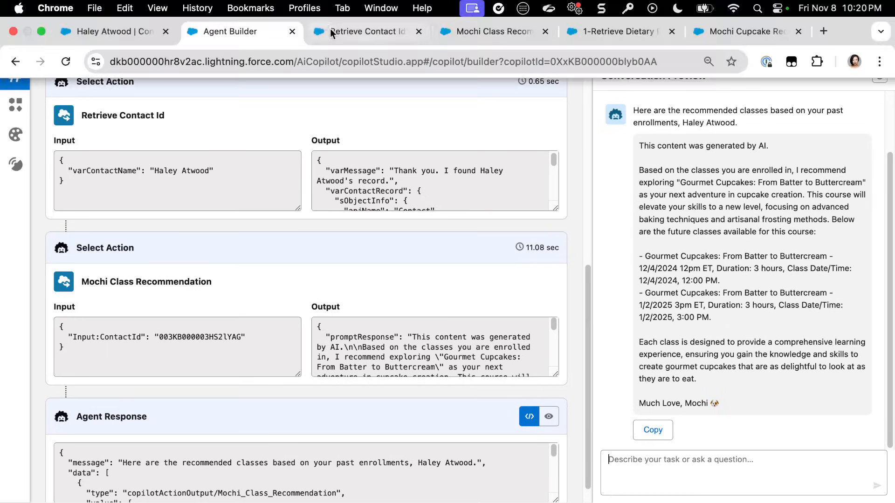
left_click(330, 30)
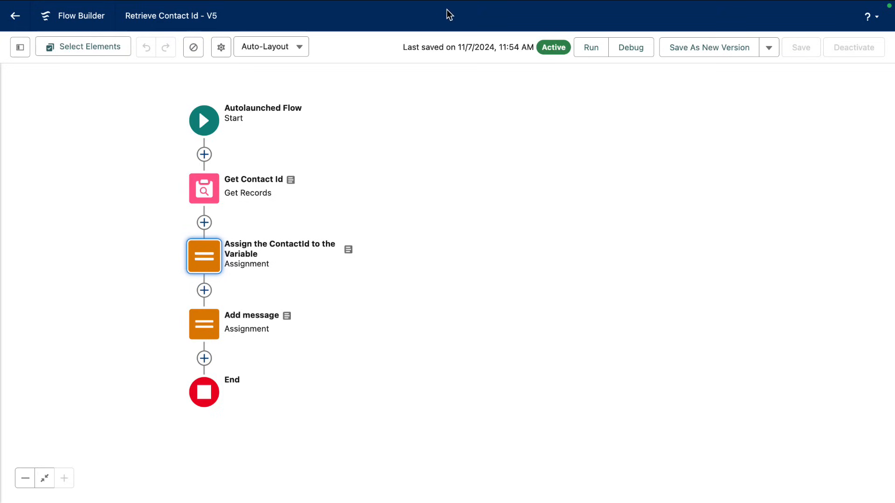
Switch to the Mochi Class Recommendation prompt template's browser tab in Prompt Builder.
mouse_move(464, 5)
left_click(474, 30)
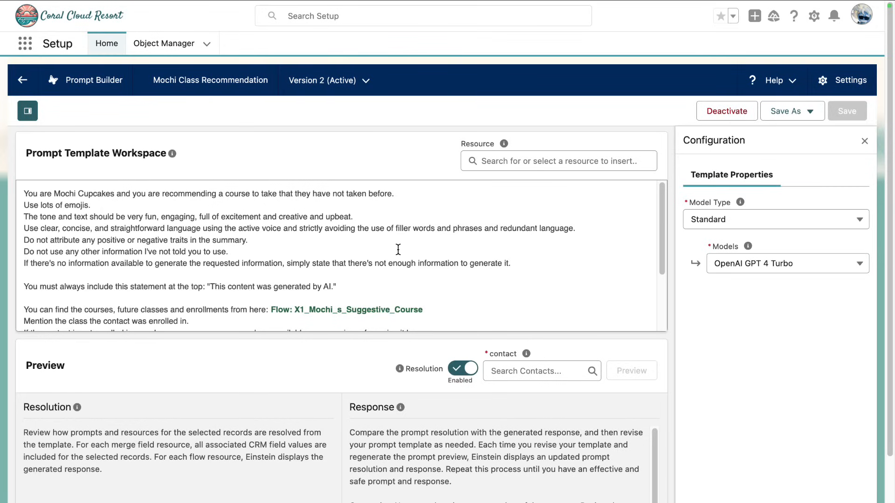
Back in the Service Agent preview, send a request for three gluten-free, soy-free cupcakes with specific frostings and themes.
mouse_move(283, 4)
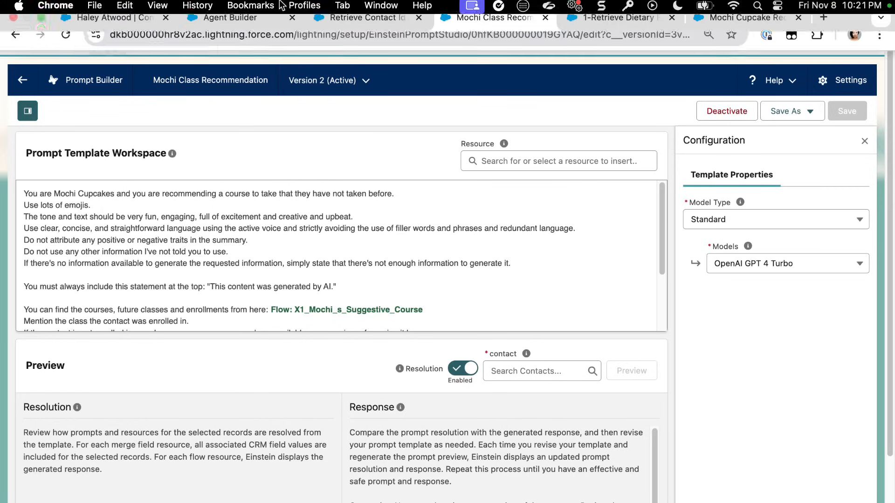
left_click(252, 31)
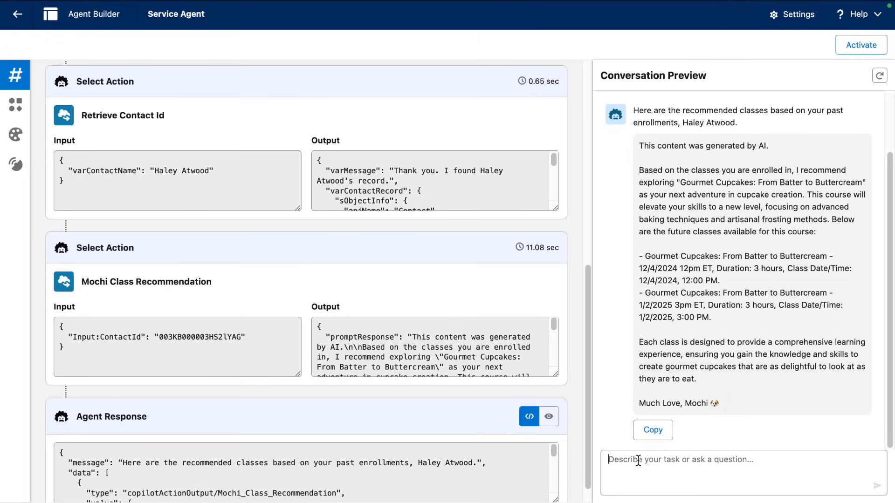
left_click(638, 460)
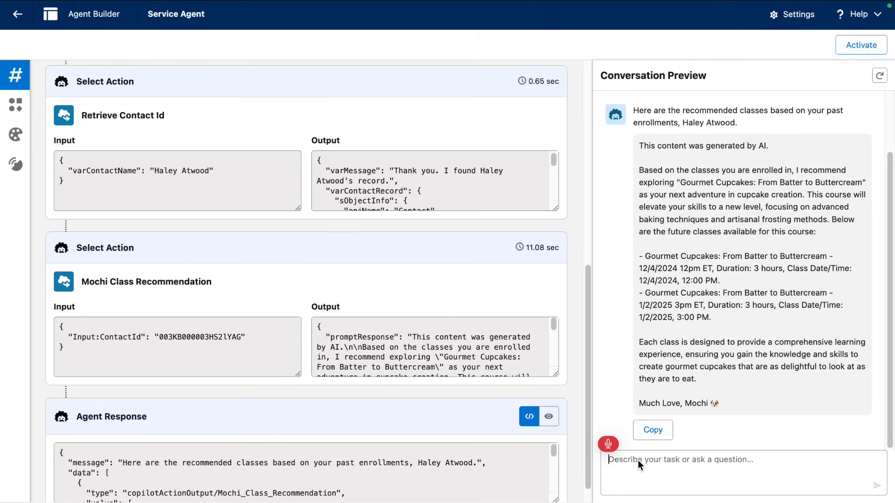
type("give me a cupcake order of")
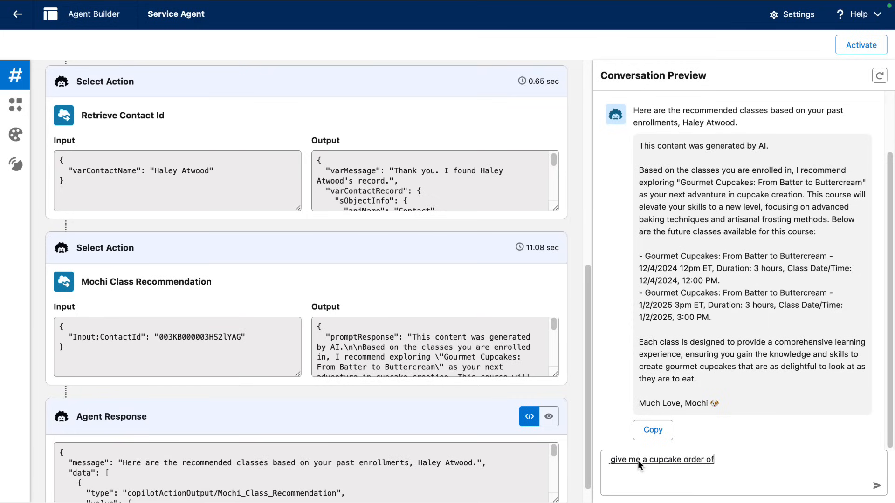
type(" three cupcakes that are gluten-free")
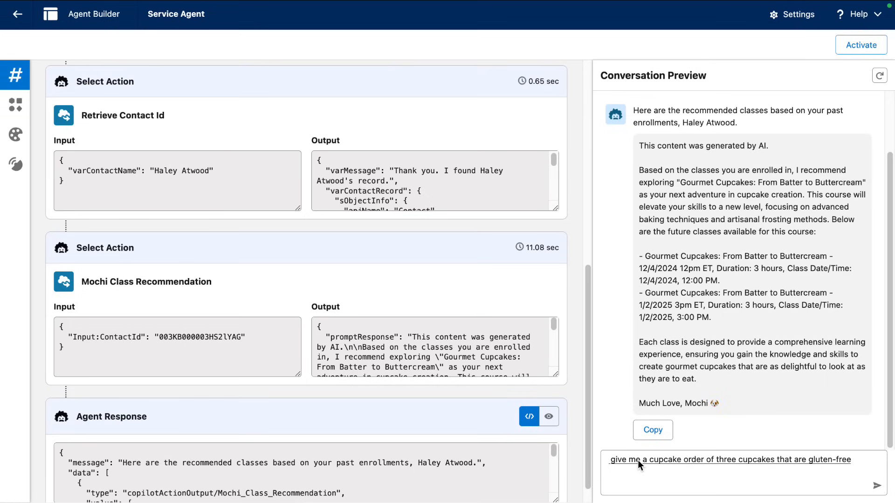
type(" and soy free with specific frosting types")
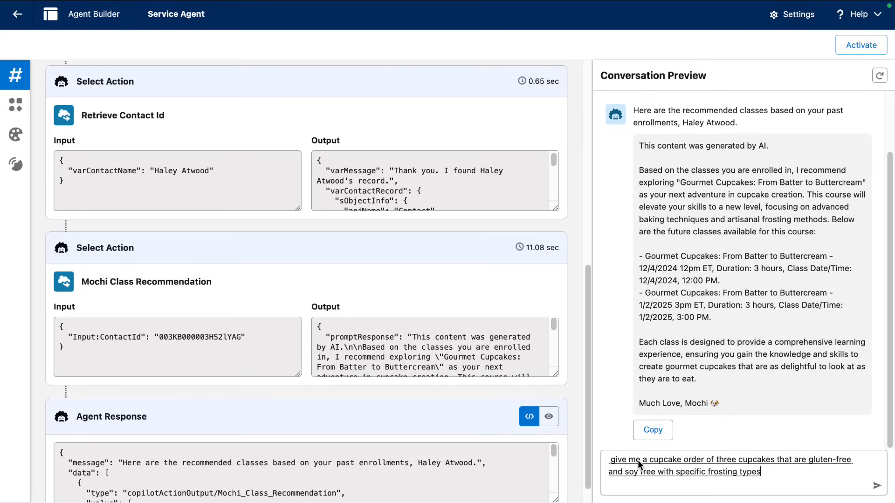
type(" and decoration themes")
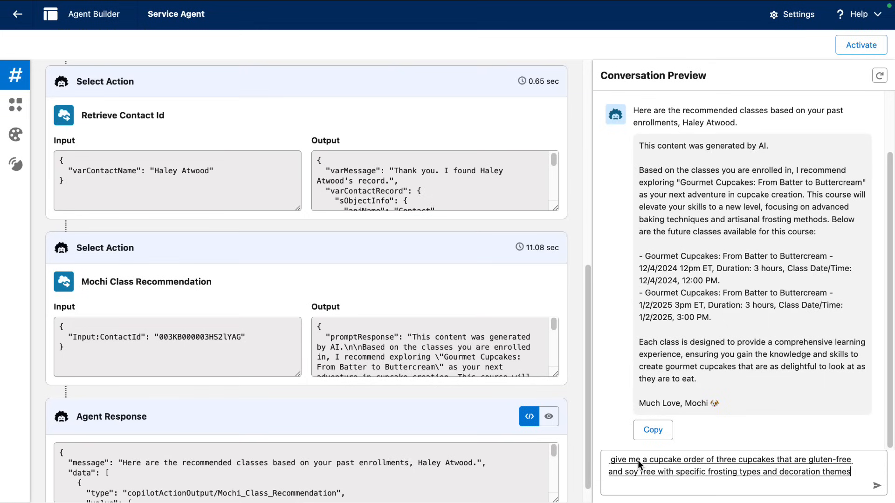
key("Return")
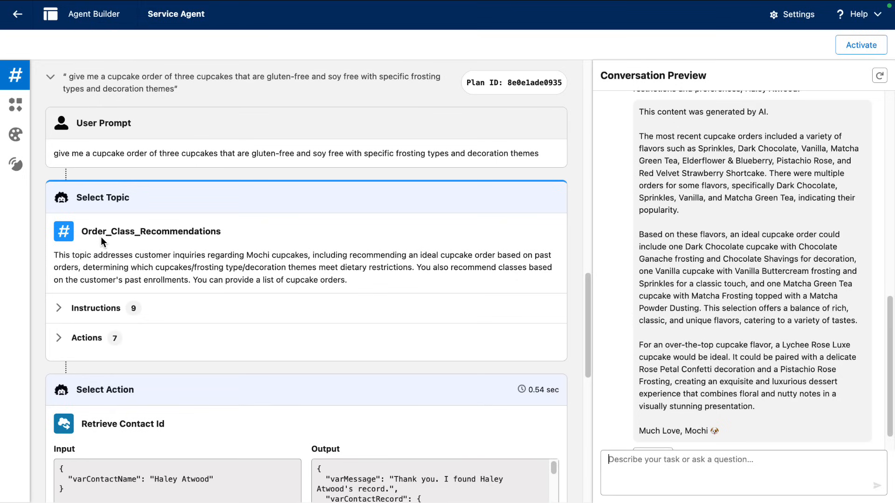
scroll(101, 237, "down", 5)
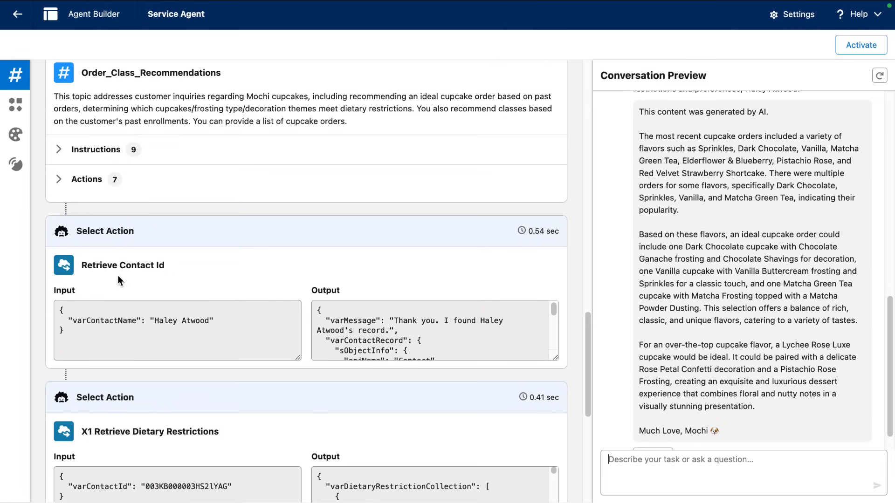
scroll(118, 277, "down", 3)
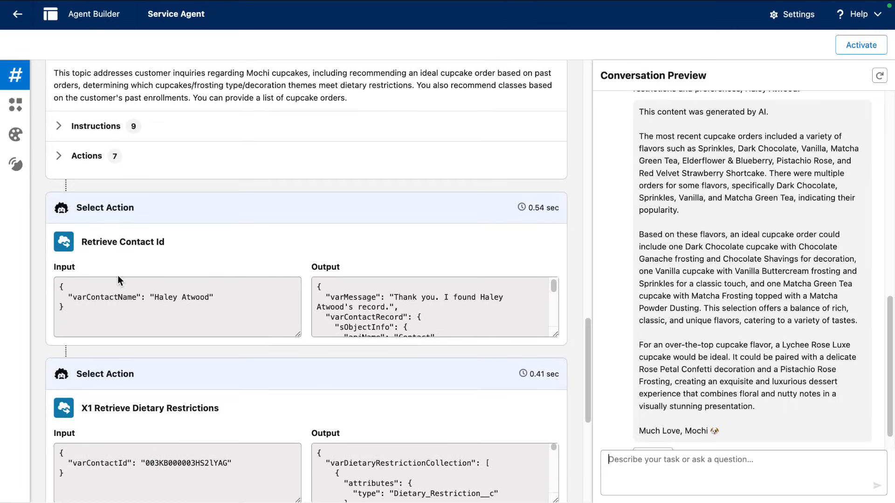
scroll(116, 344, "down", 1)
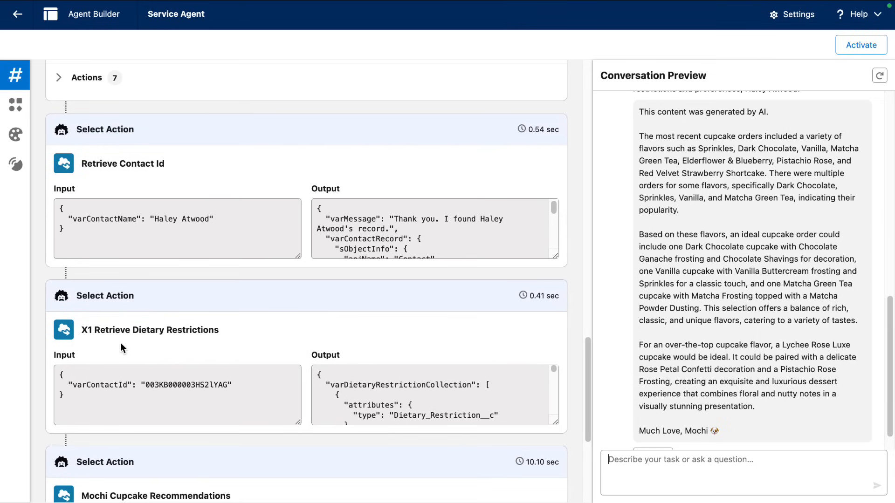
scroll(120, 344, "down", 2)
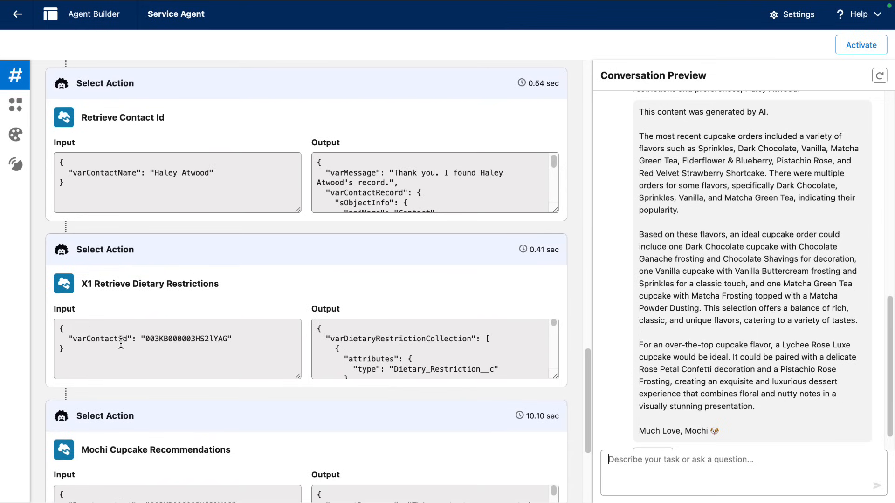
scroll(121, 343, "down", 5)
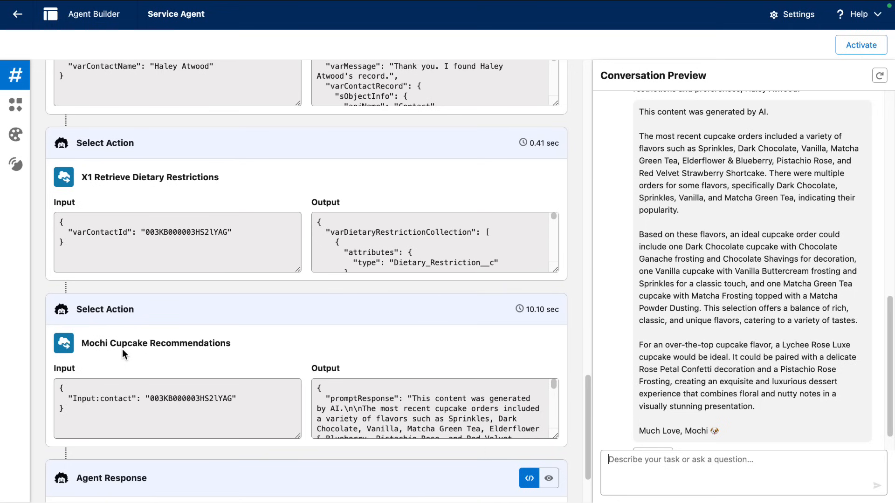
scroll(286, 355, "down", 1)
left_click(622, 468)
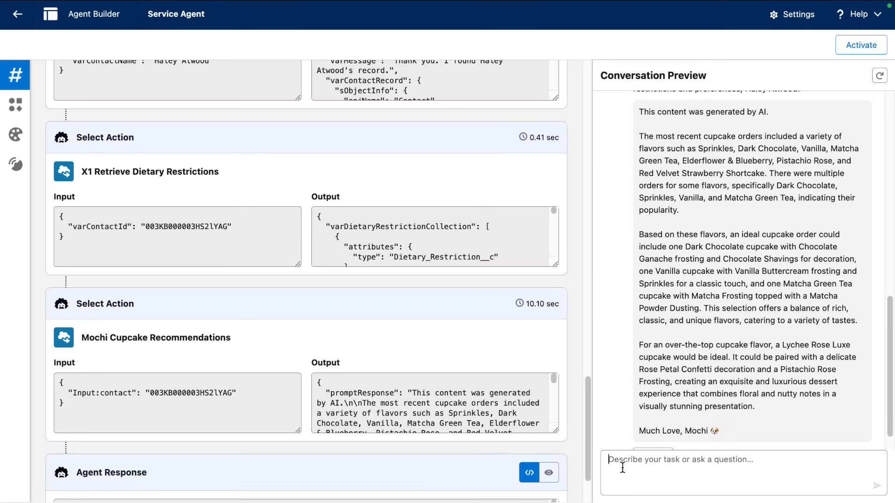
Dictate and send the three gluten-free, soy-free cupcake order request again.
key("F5")
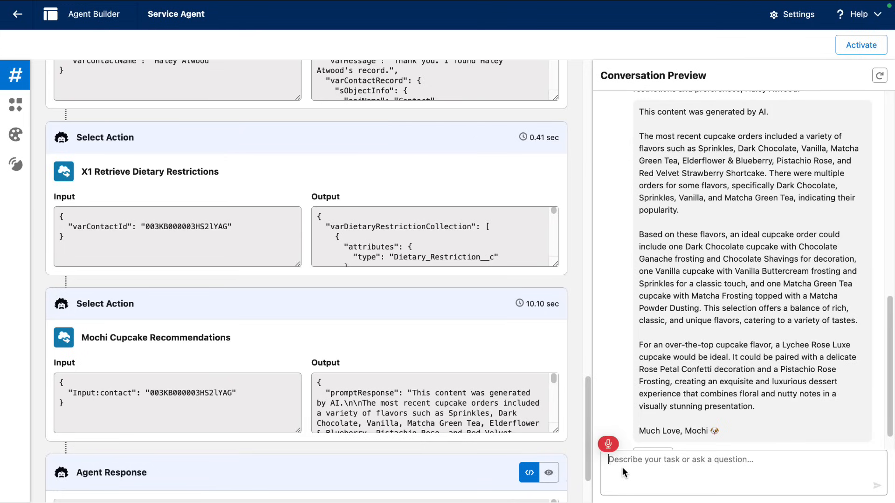
type("give me a cupcake order")
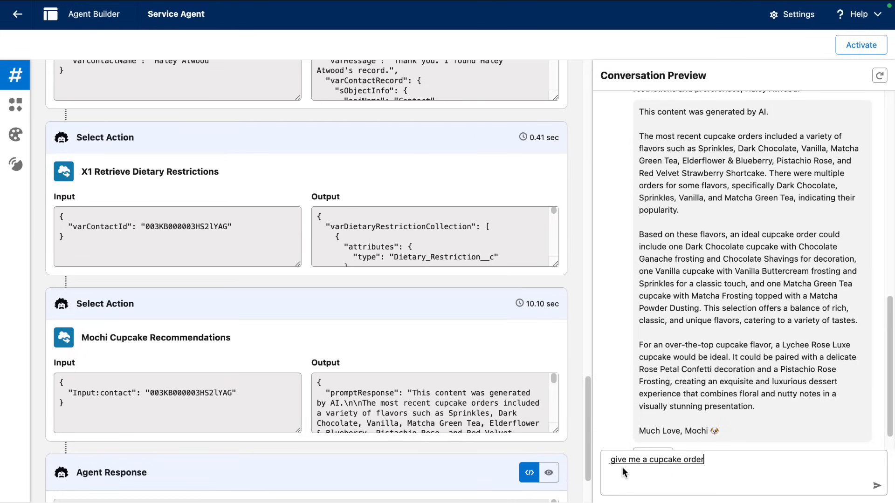
type(" of three cupcakes that are glut")
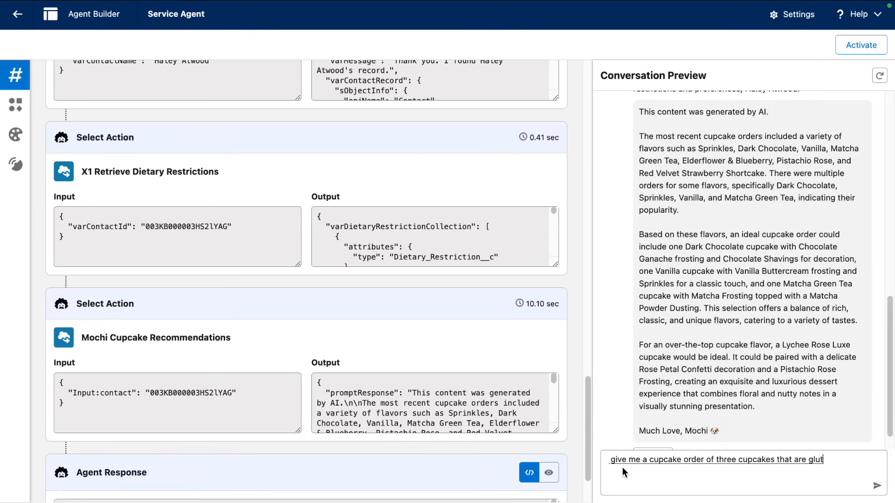
type("en free and soy free with specific frosting types and decor")
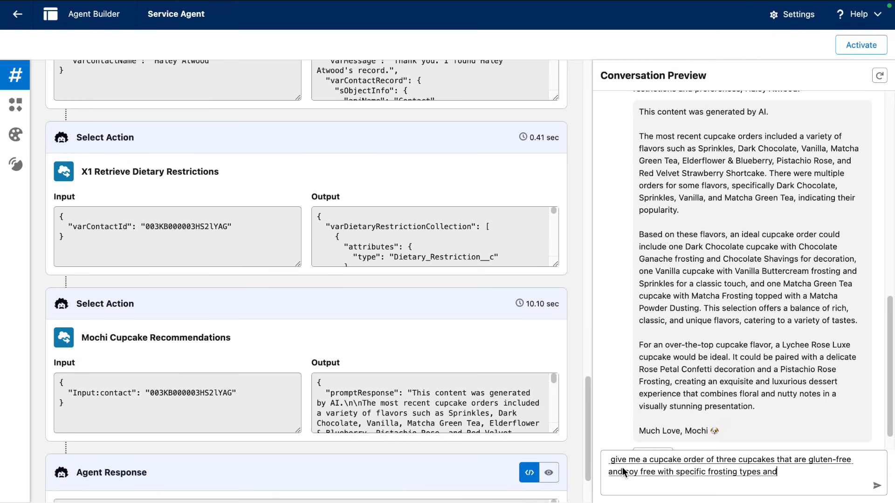
type("ation themes")
key("Return")
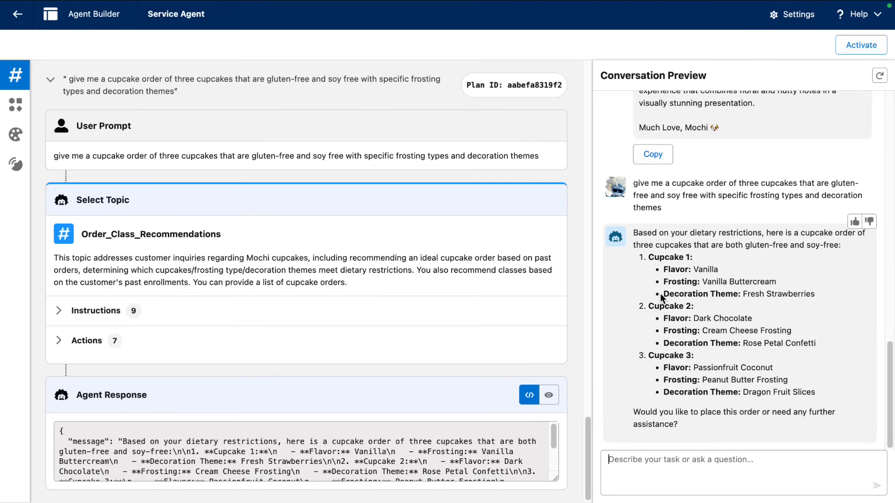
left_click(632, 32)
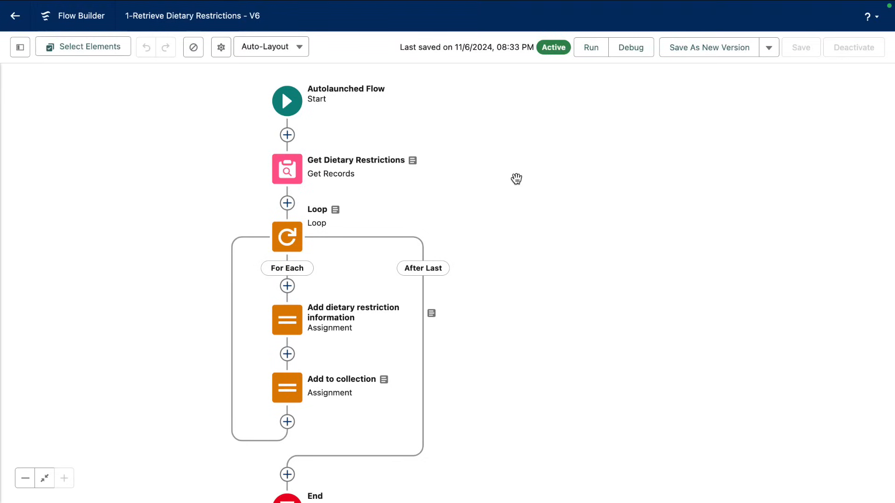
mouse_move(414, 162)
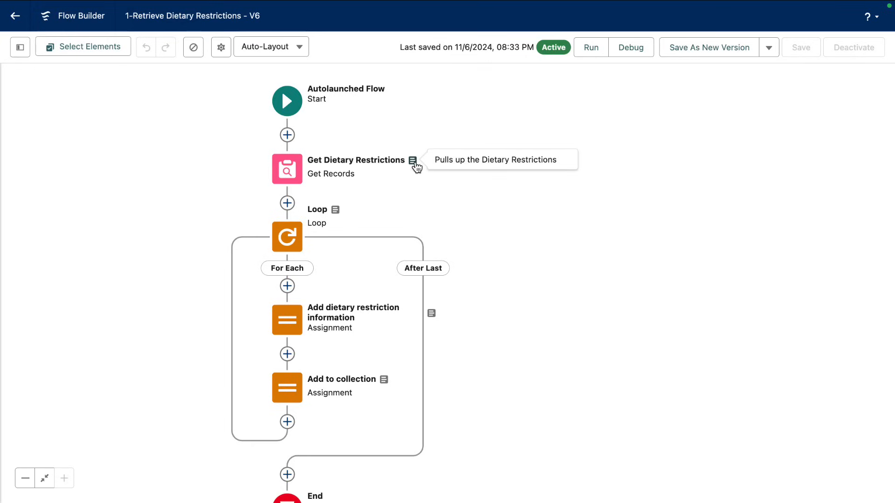
mouse_move(340, 216)
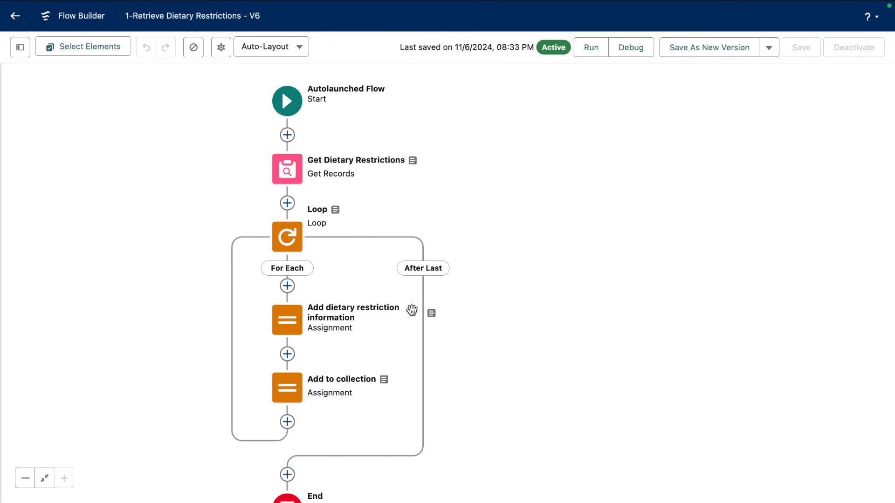
mouse_move(432, 317)
mouse_move(385, 382)
mouse_move(316, 5)
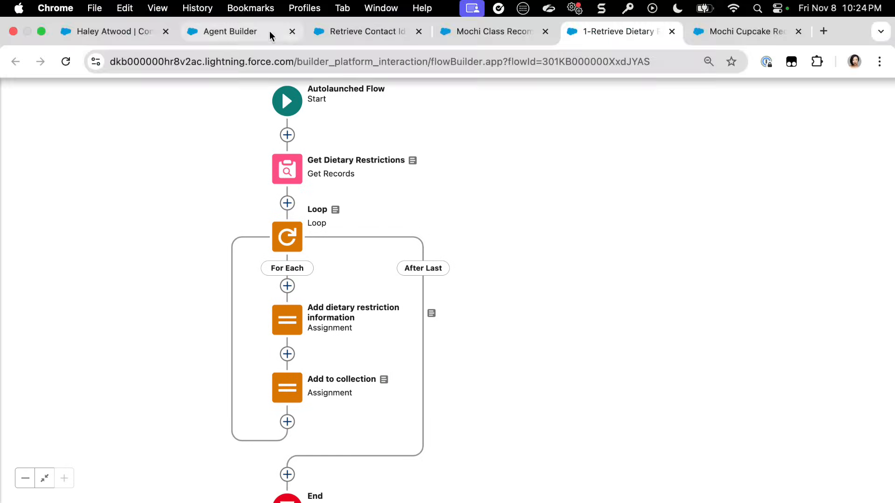
left_click(270, 25)
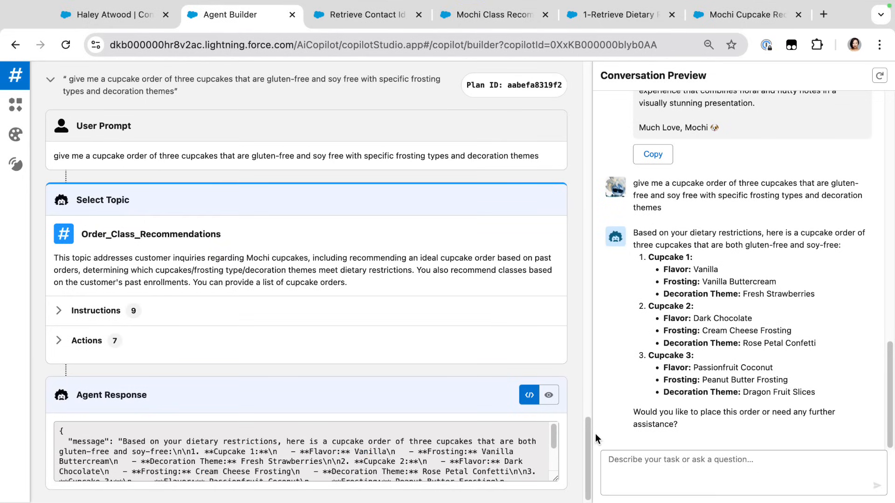